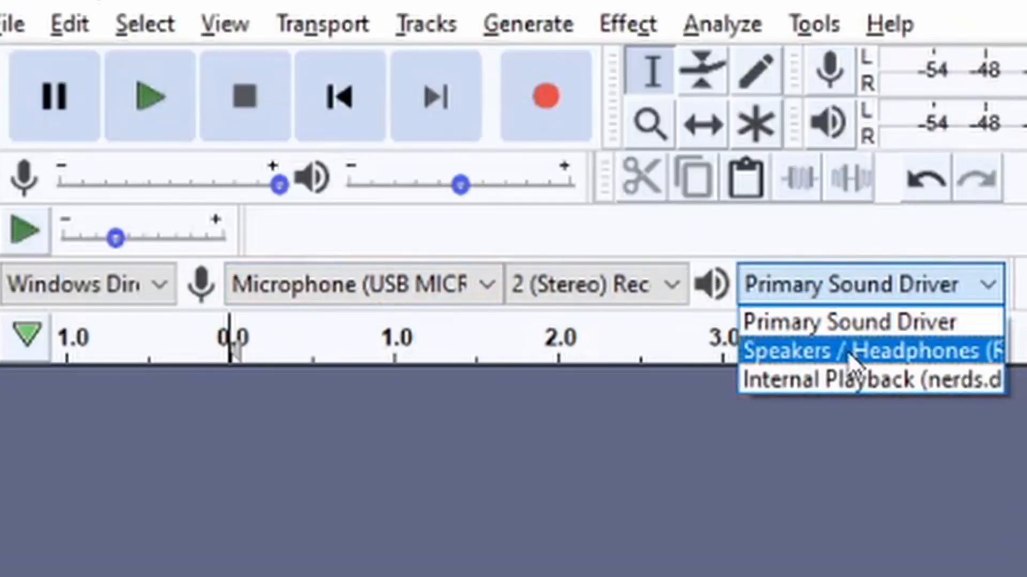
Set the playback device to Speakers / Headphones and the recording device to the USB microphone
left_click(847, 351)
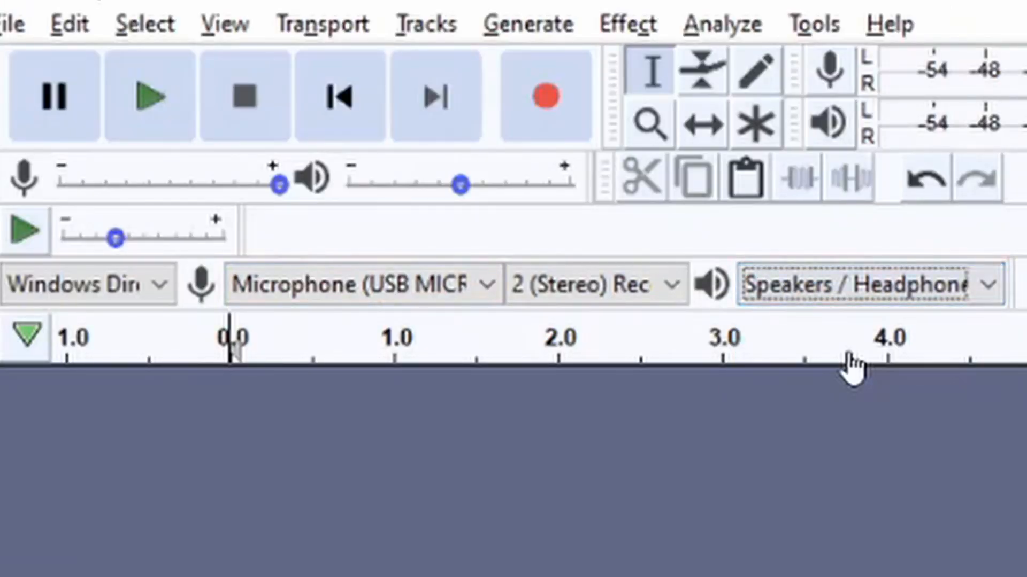
left_click(293, 289)
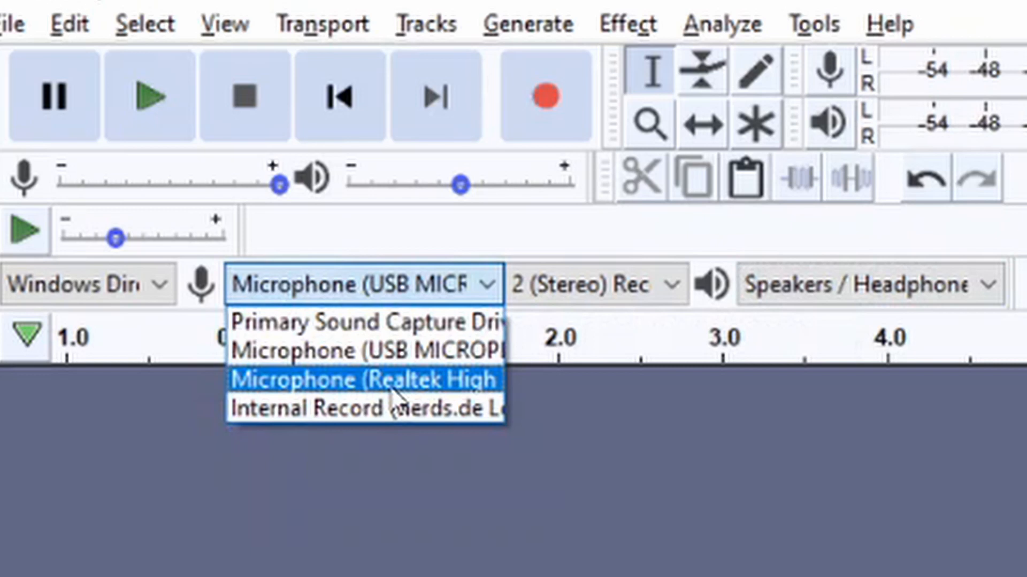
left_click(373, 353)
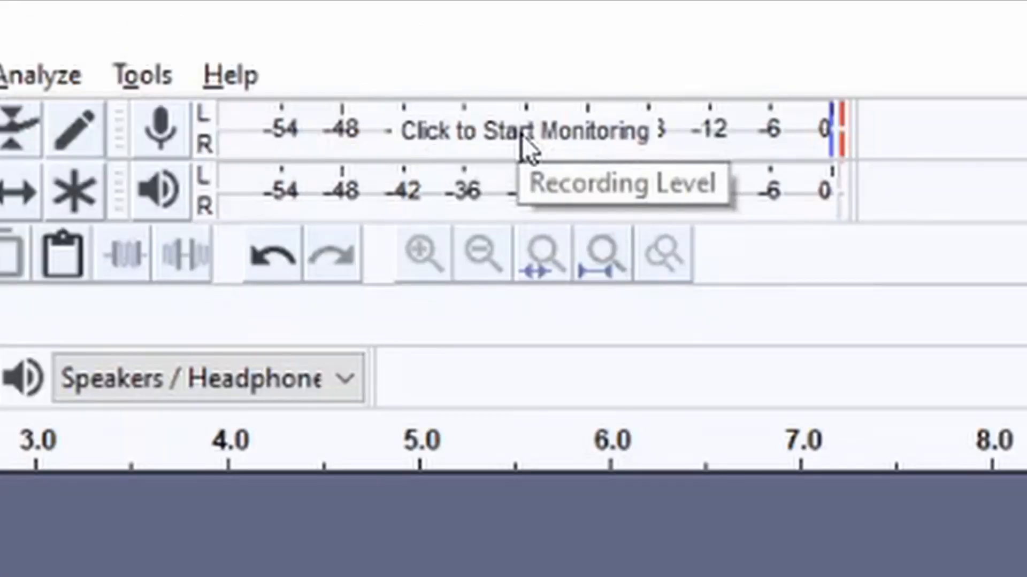
Monitor the microphone's input level, and record a short test clip at the current recording volume
left_click(522, 136)
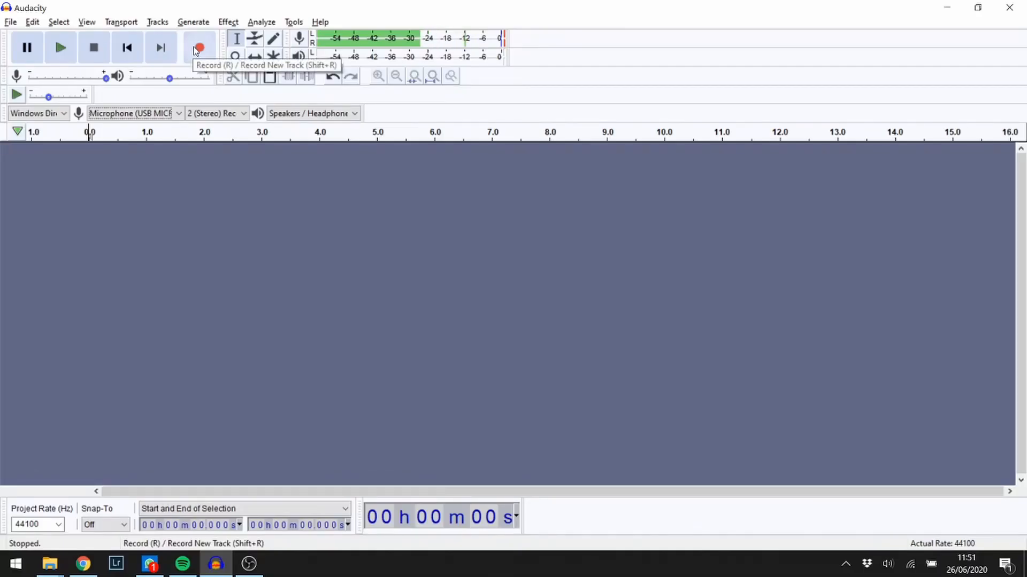
left_click(197, 48)
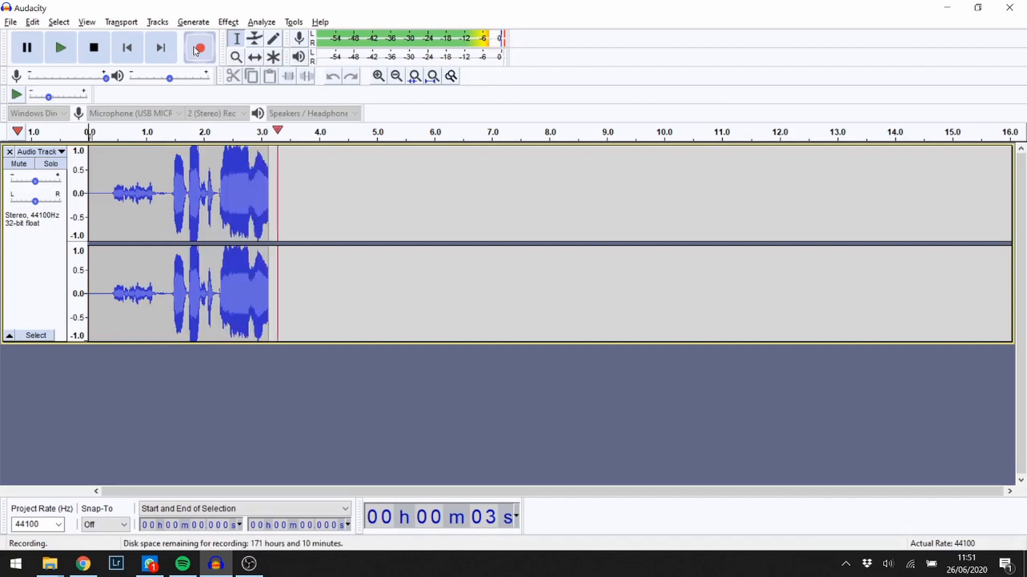
left_click(93, 48)
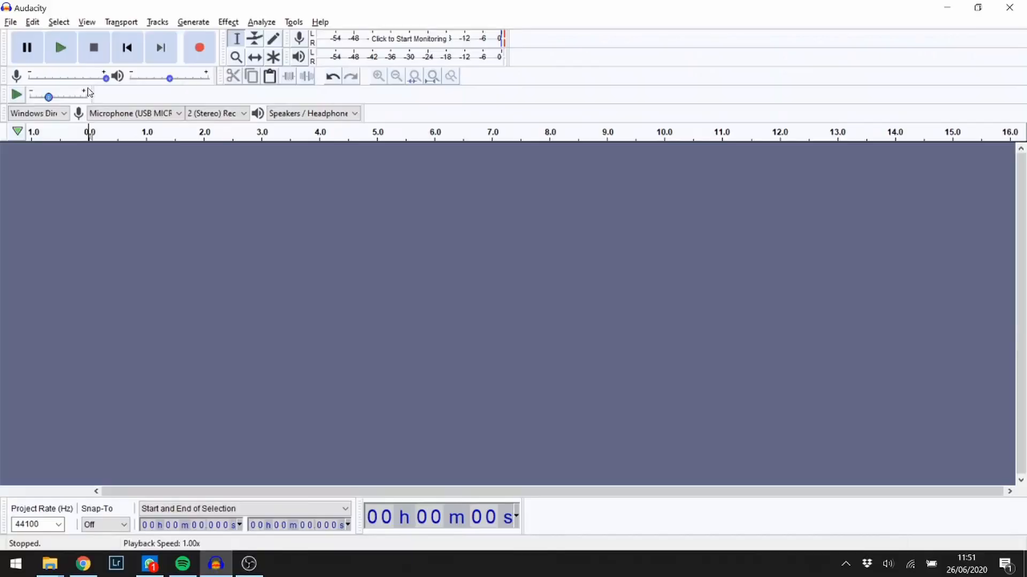
Lower the recording volume to 0.82 and monitor the microphone's input level
left_click_drag(106, 80, 79, 80)
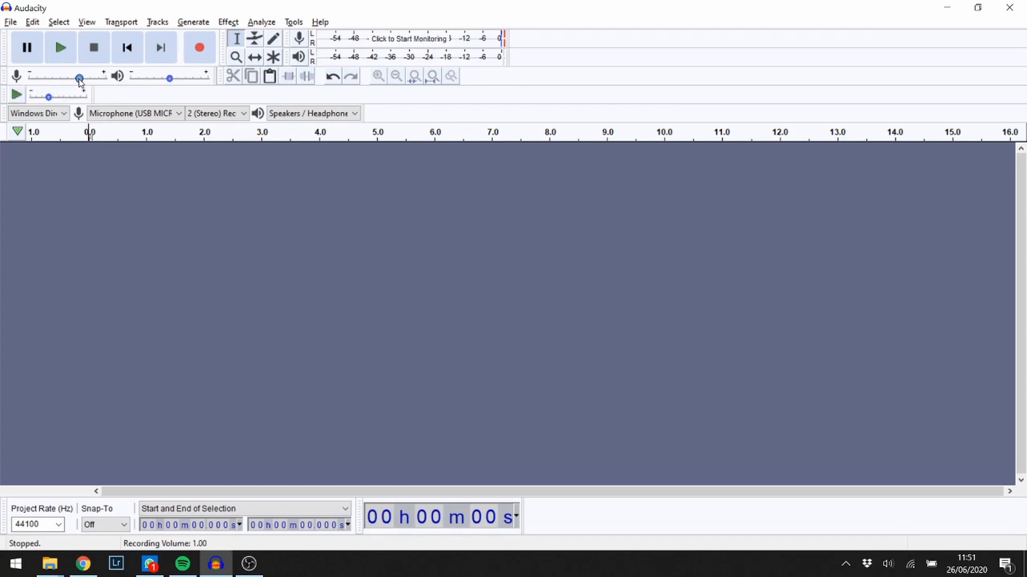
left_click(422, 39)
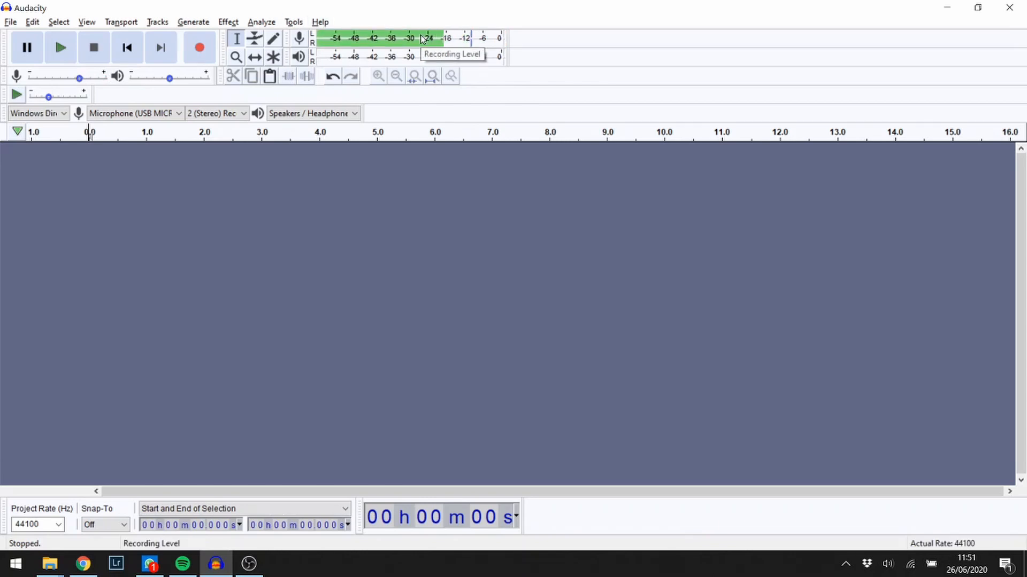
Record another test clip about 10 seconds long, and delete its track
left_click(198, 41)
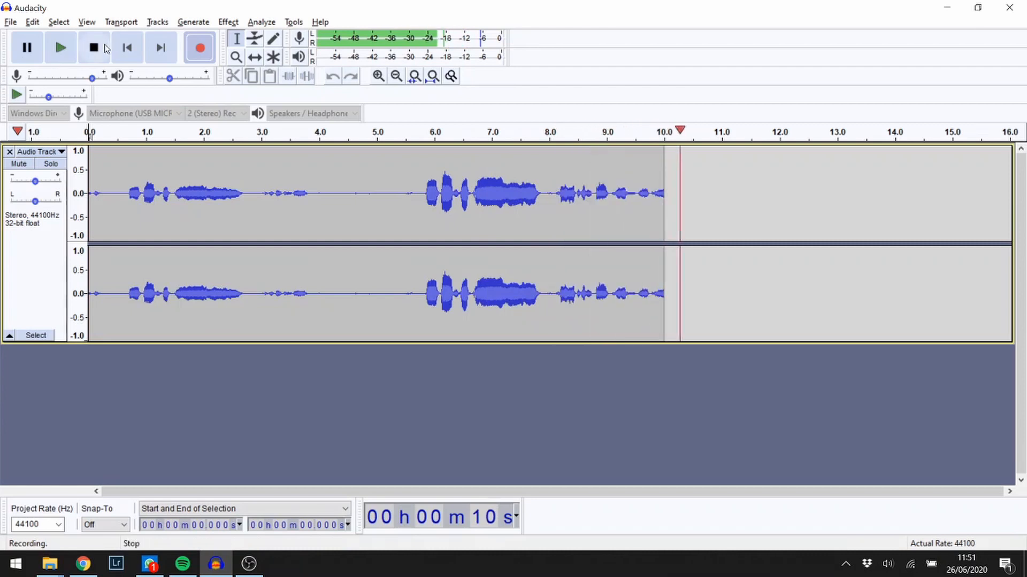
left_click(105, 48)
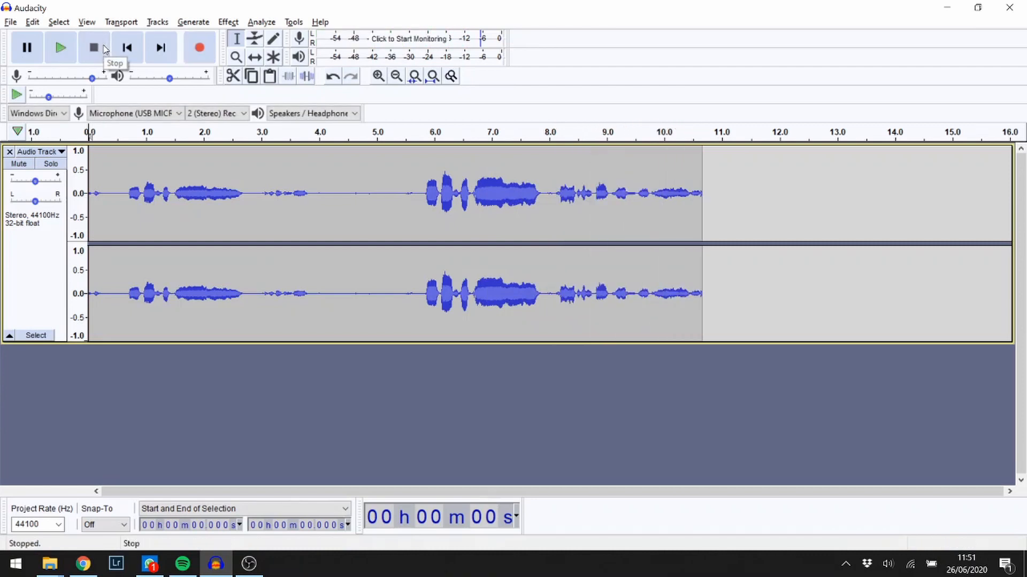
left_click(9, 152)
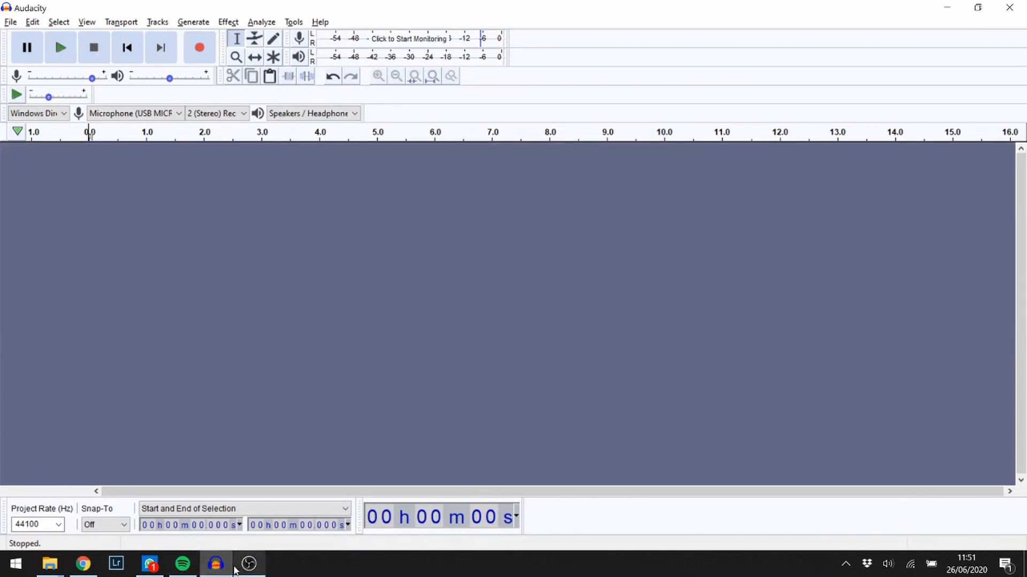
Import the "1 - This Is Amazing Grace, Fmaj, 98BPM" WAV file from the audacity-demo folder into the empty project
mouse_move(232, 570)
mouse_move(58, 561)
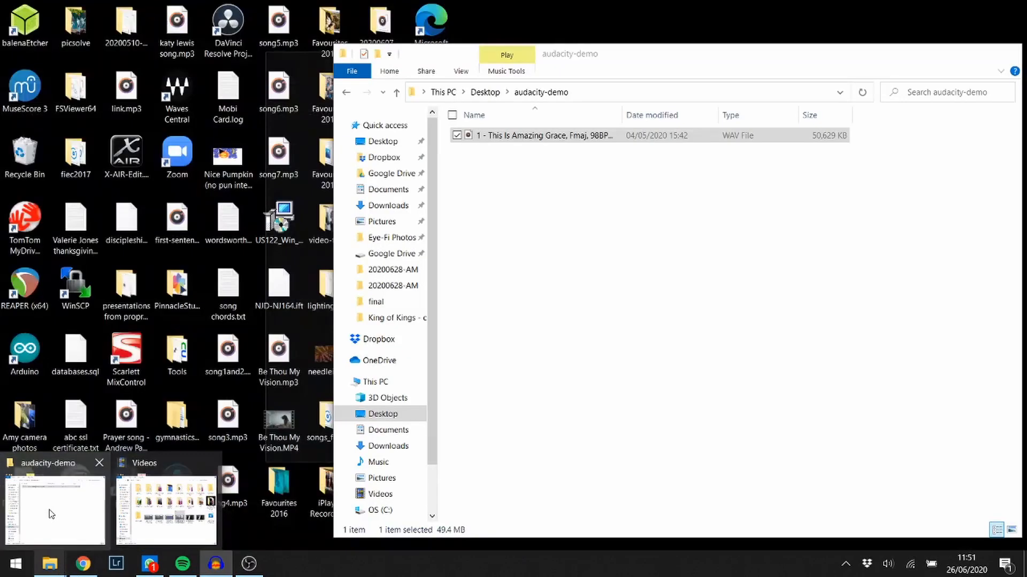
left_click(51, 516)
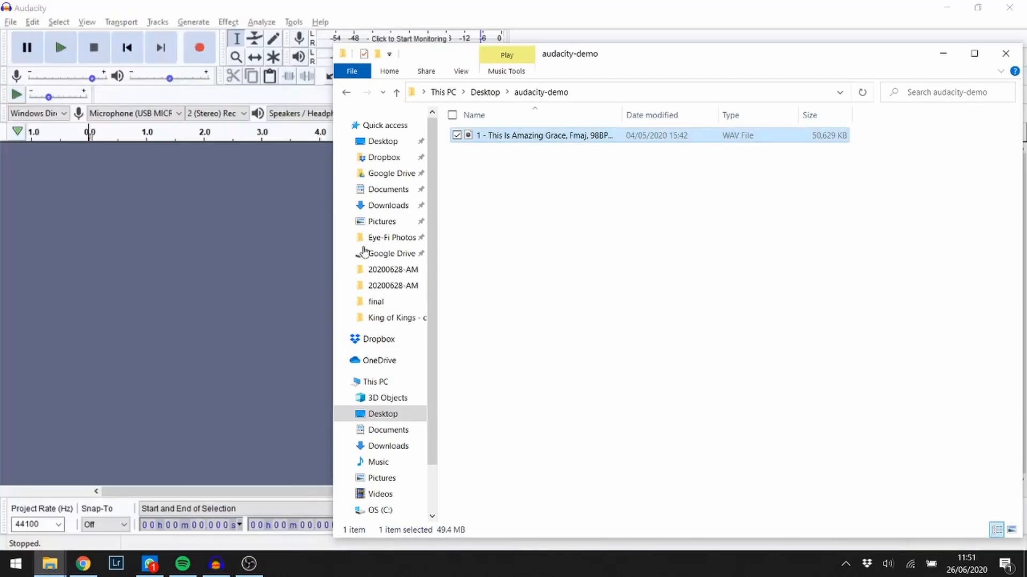
left_click_drag(548, 138, 70, 220)
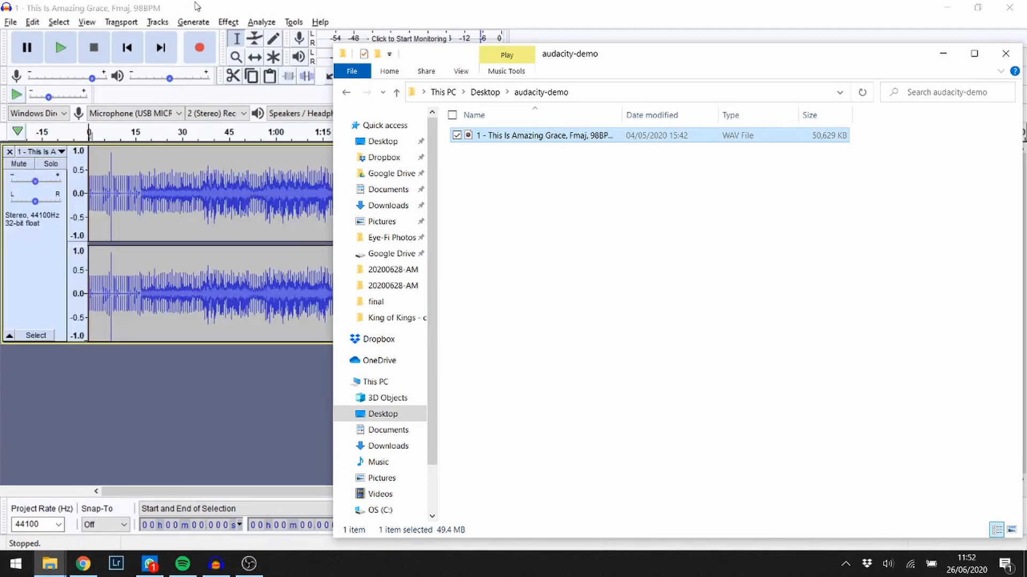
left_click(198, 6)
left_click(195, 22)
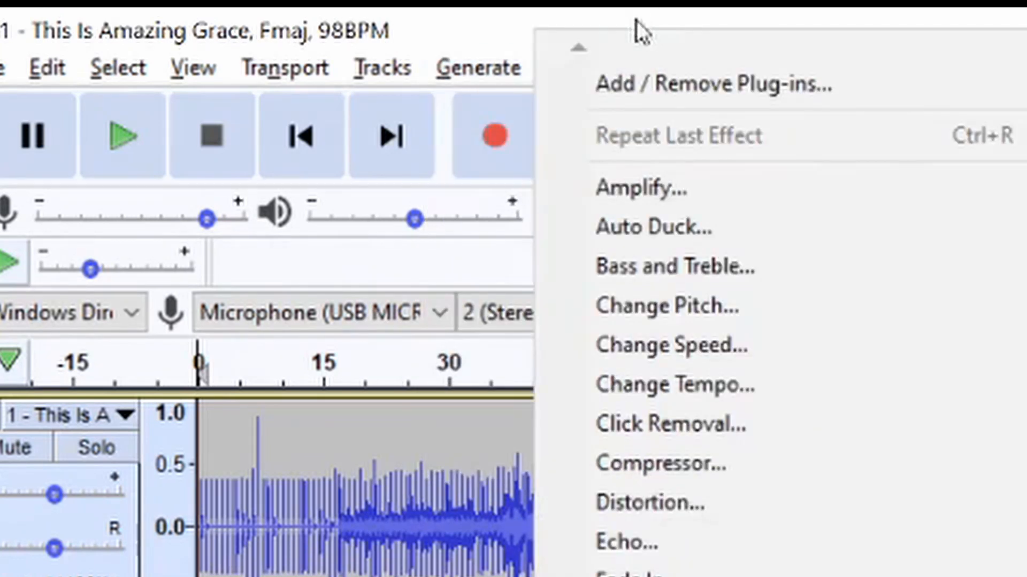
left_click(407, 9)
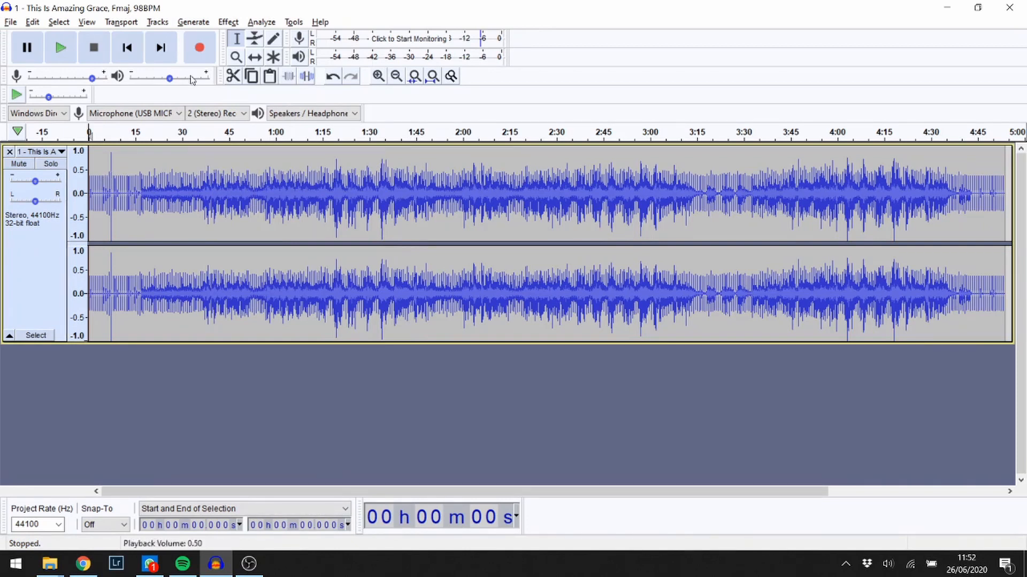
Record about 34 seconds of vocals on a new track while the backing track plays
mouse_move(208, 74)
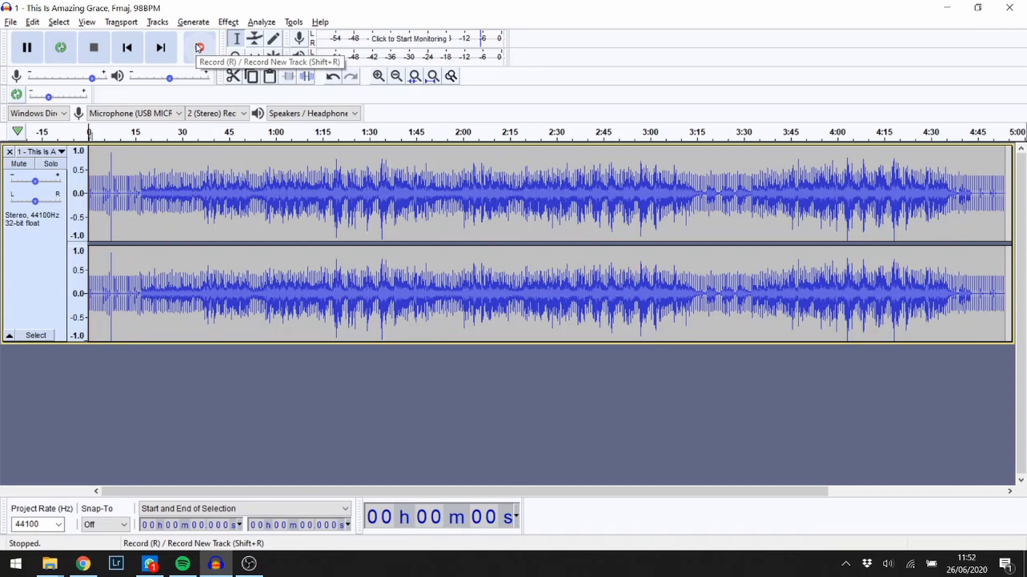
left_click(198, 48)
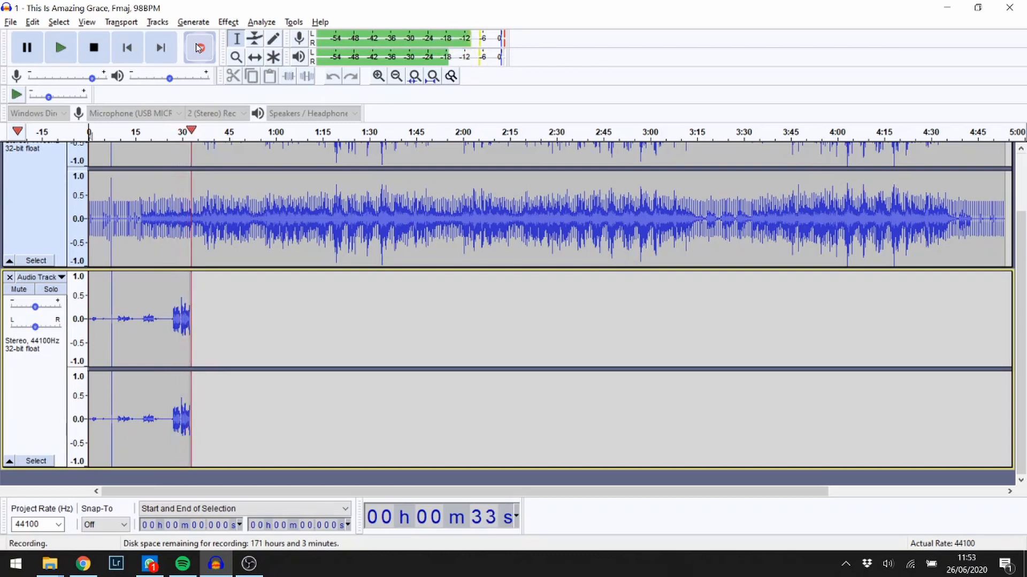
key("space")
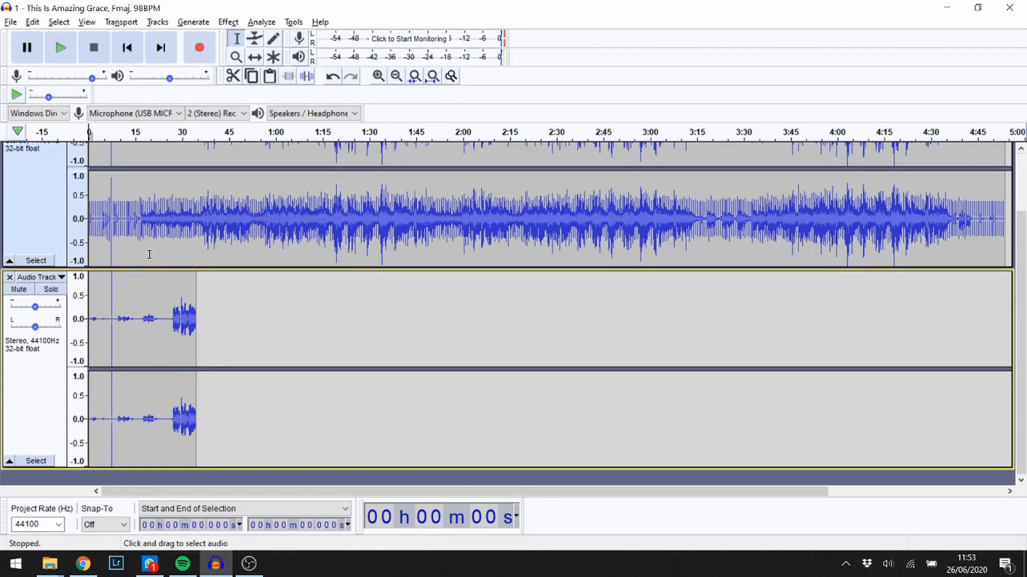
Solo the recorded vocal track and play back its singing from about 26.6 seconds
left_click(160, 294)
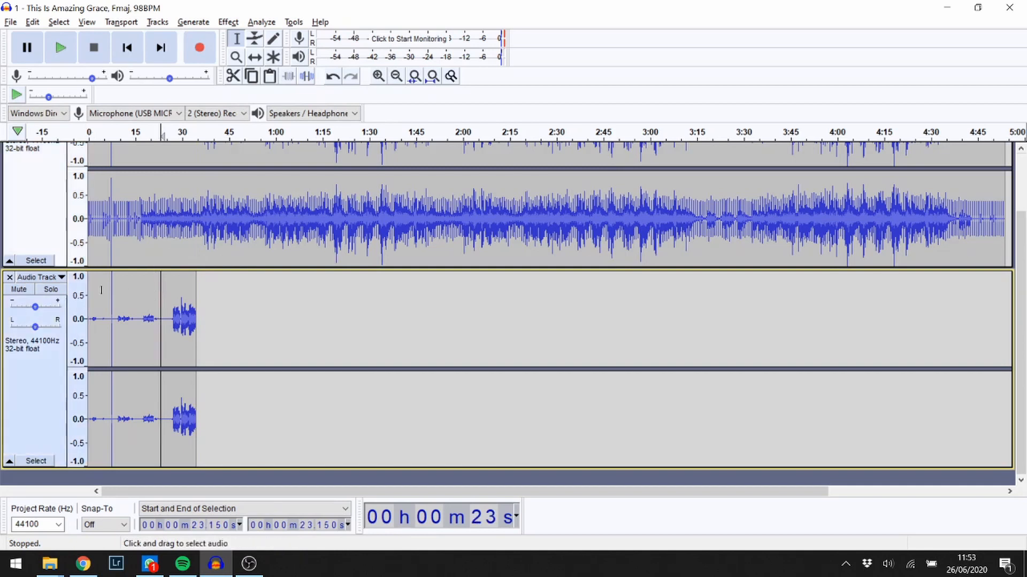
scroll(33, 294, "up", 3)
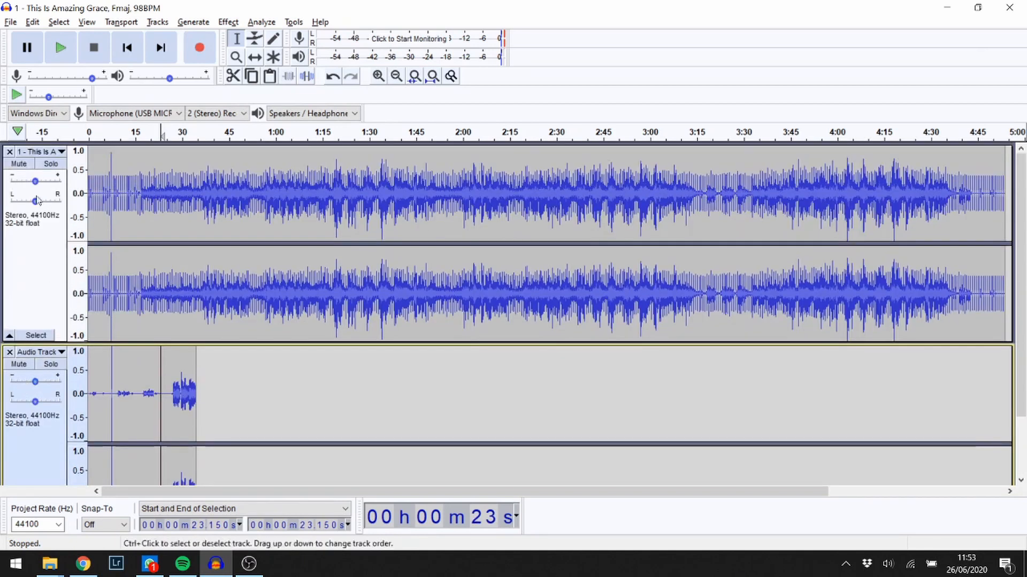
left_click(19, 164)
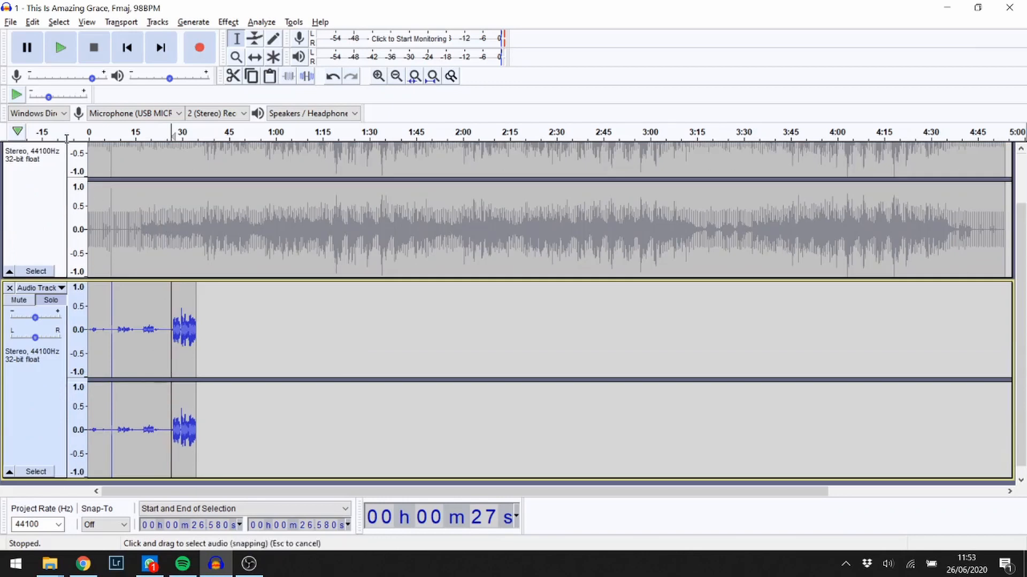
left_click(67, 47)
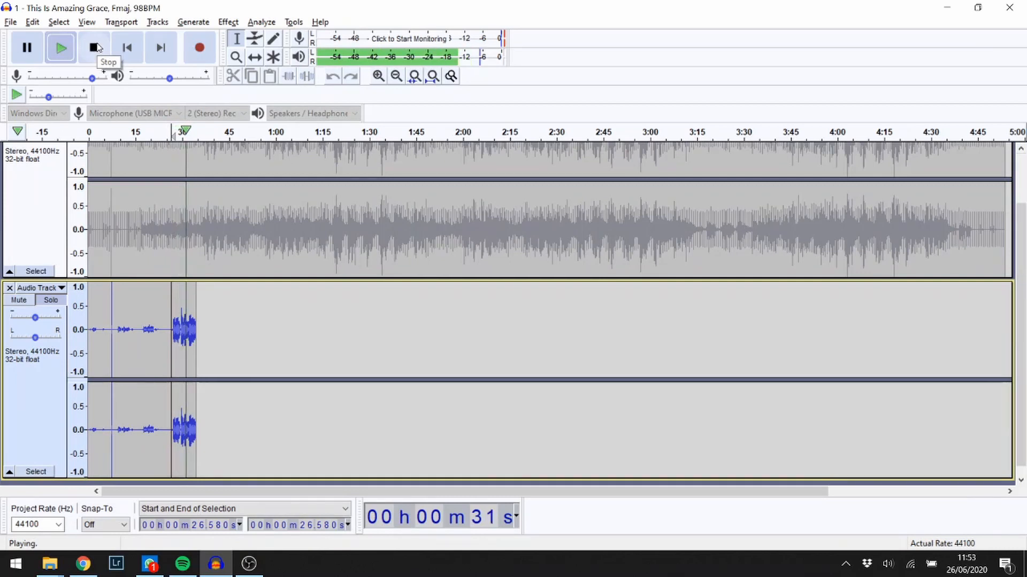
left_click(95, 47)
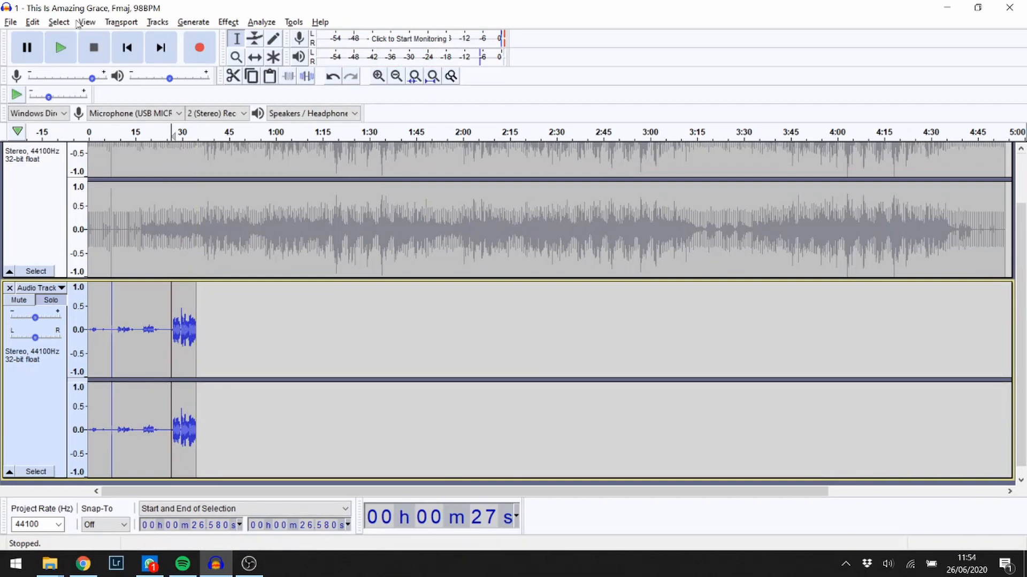
Start a WAV export of the soloed vocal with the audacity-demo folder on the Desktop as its destination
mouse_move(90, 76)
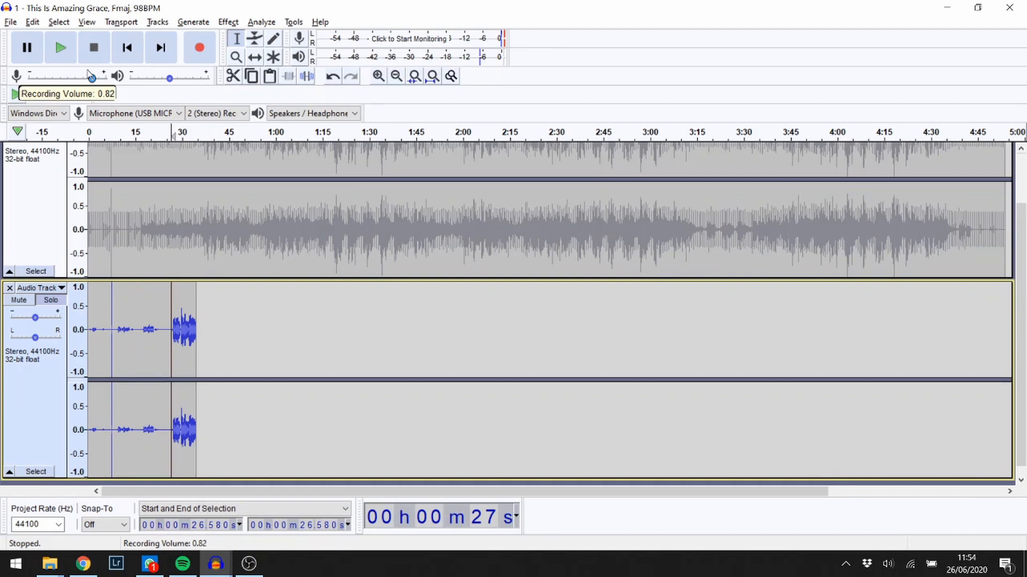
left_click(11, 22)
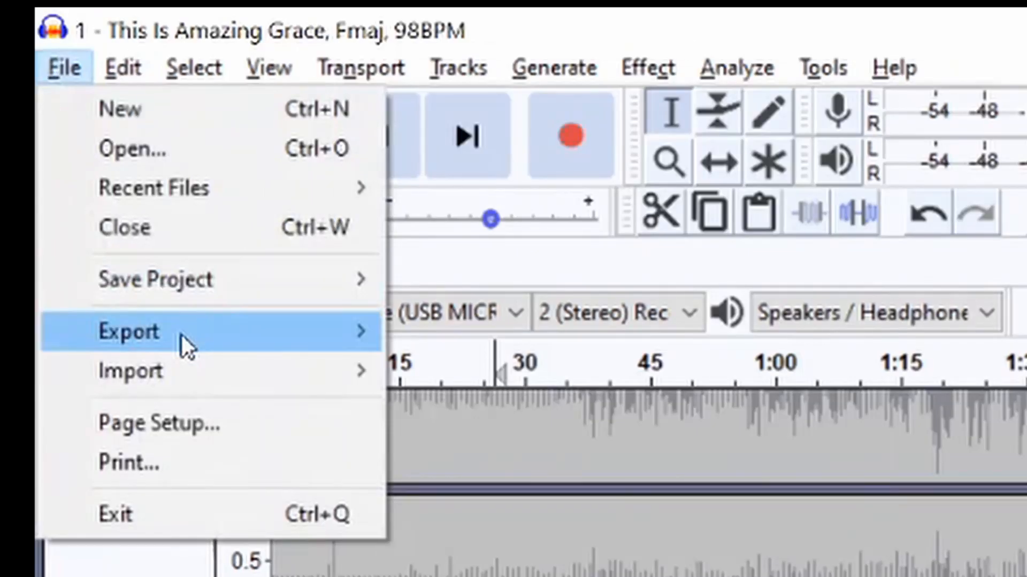
mouse_move(181, 335)
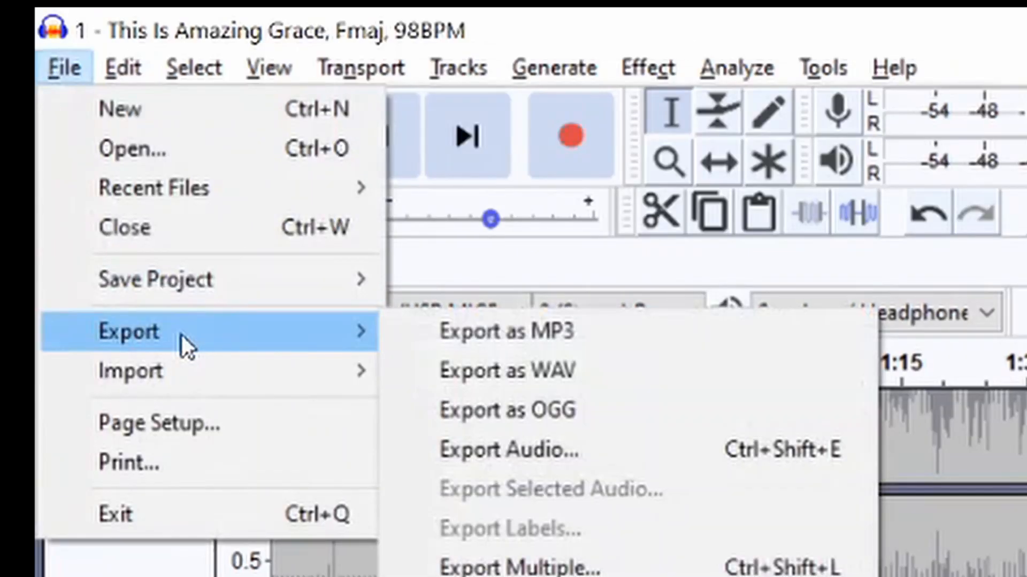
left_click(570, 364)
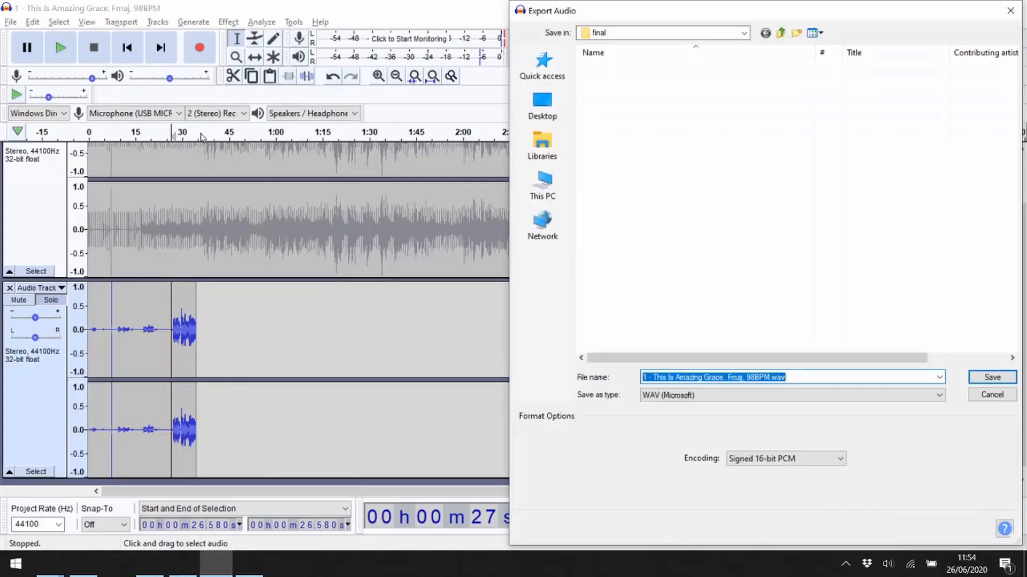
left_click(542, 104)
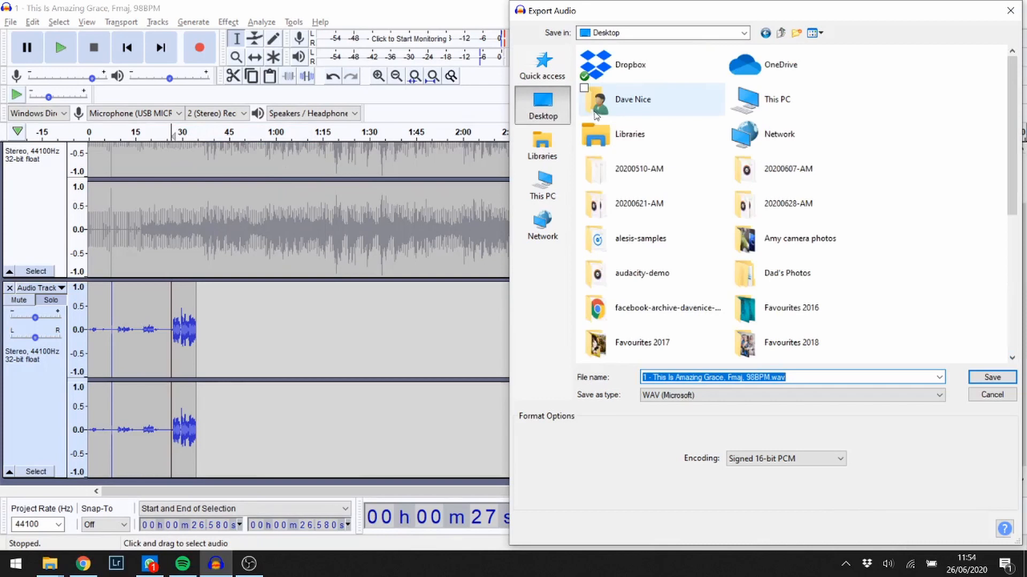
double_click(642, 274)
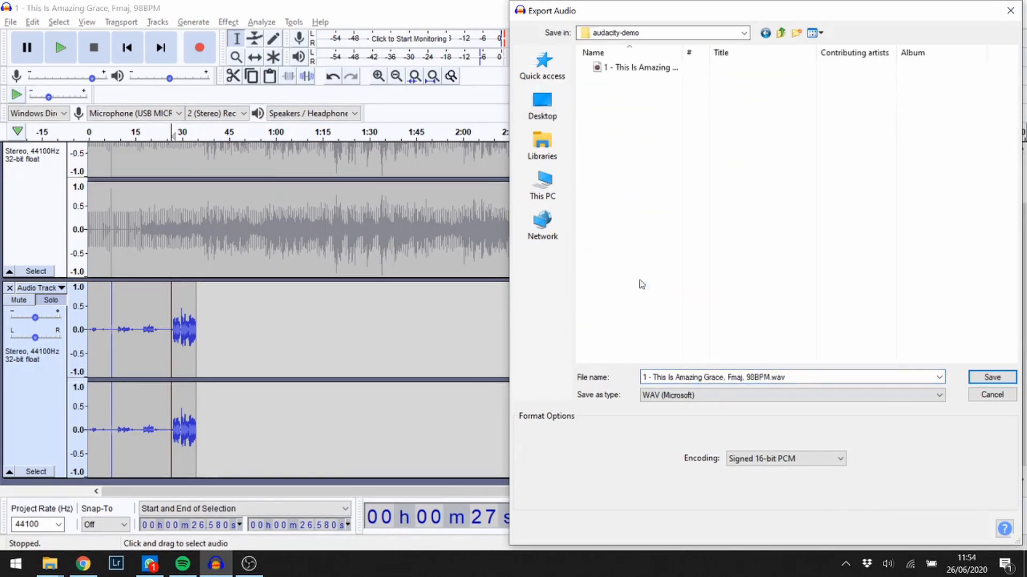
Name the export file "This Is Amazing Grace - vocal" and save it with the metadata tags left blank
left_click(767, 377)
key("Home")
key("shift+Right")
key("shift+Right")
key("shift+Right")
key("shift+Right")
key("shift+Right")
key("shift+Left")
key("Delete")
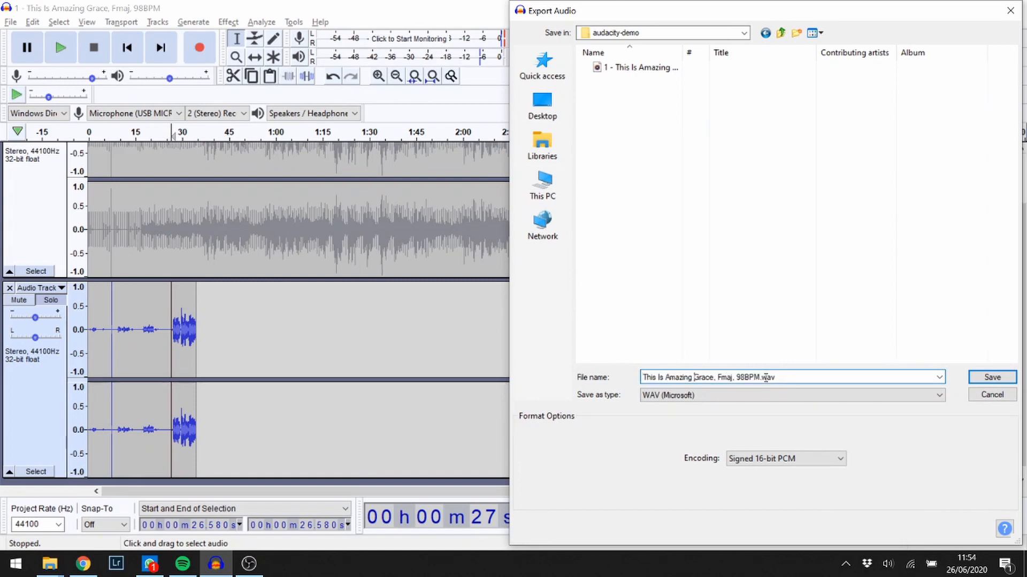
key("Left")
key("Left")
key("Left")
key("shift+Right")
key("shift+Right")
key("shift+Right")
key("shift+Right")
key("shift+Right")
key("shift+Right")
key("shift+Right")
key("shift+Right")
key("shift+Right")
key("shift+Right")
key("shift+Right")
key("shift+Right")
key("shift+Right")
key("shift+Right")
key("shift+Right")
key("shift+Right")
key("shift+Right")
key("shift+Left")
key("shift+Left")
key("shift+Left")
key("shift+Left")
type("- voca")
left_click(1000, 380)
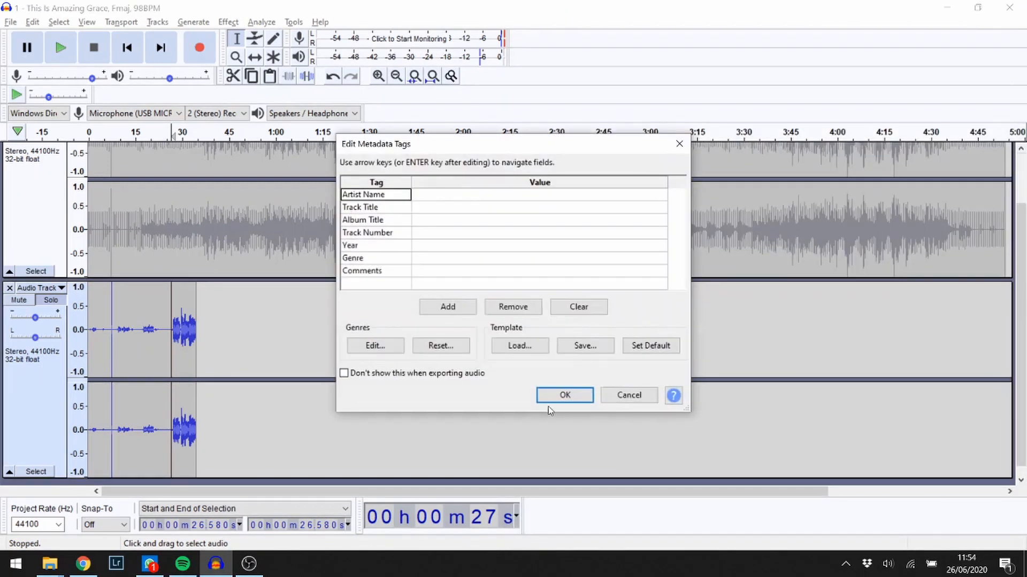
left_click(547, 395)
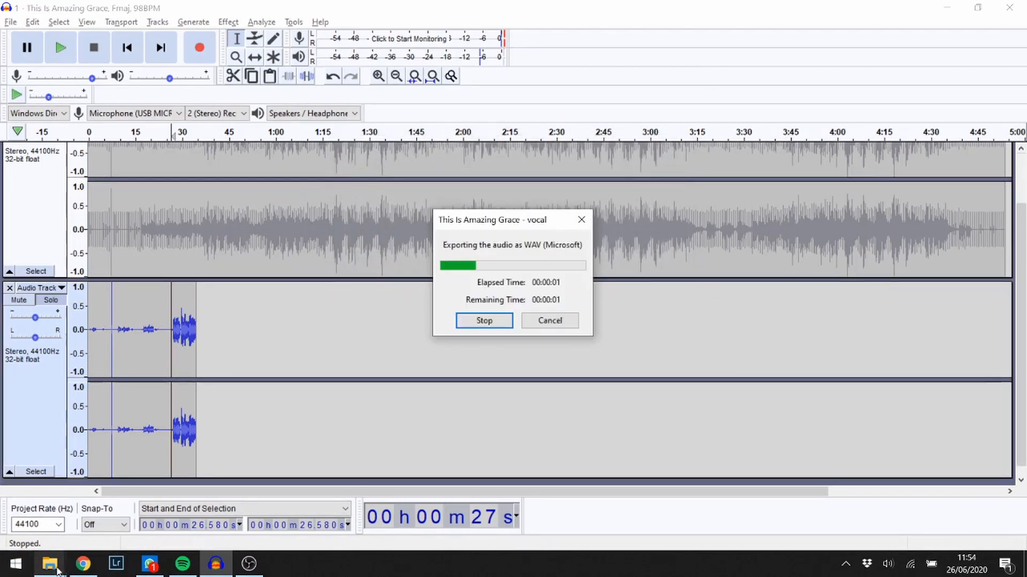
Switch to File Explorer and play the exported "This Is Amazing Grace - vocal.wav" from the audacity-demo folder
mouse_move(50, 564)
left_click(53, 513)
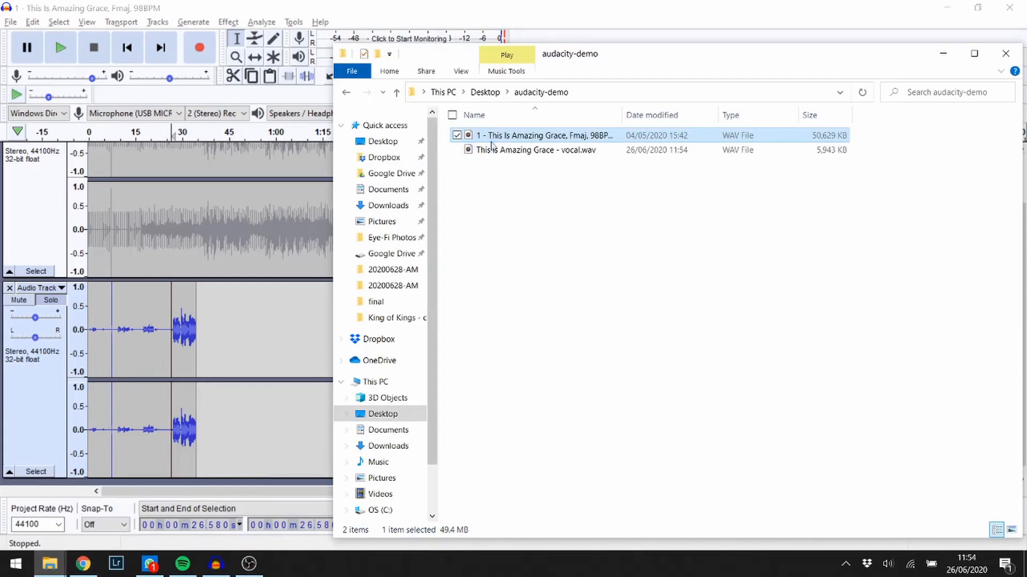
double_click(579, 151)
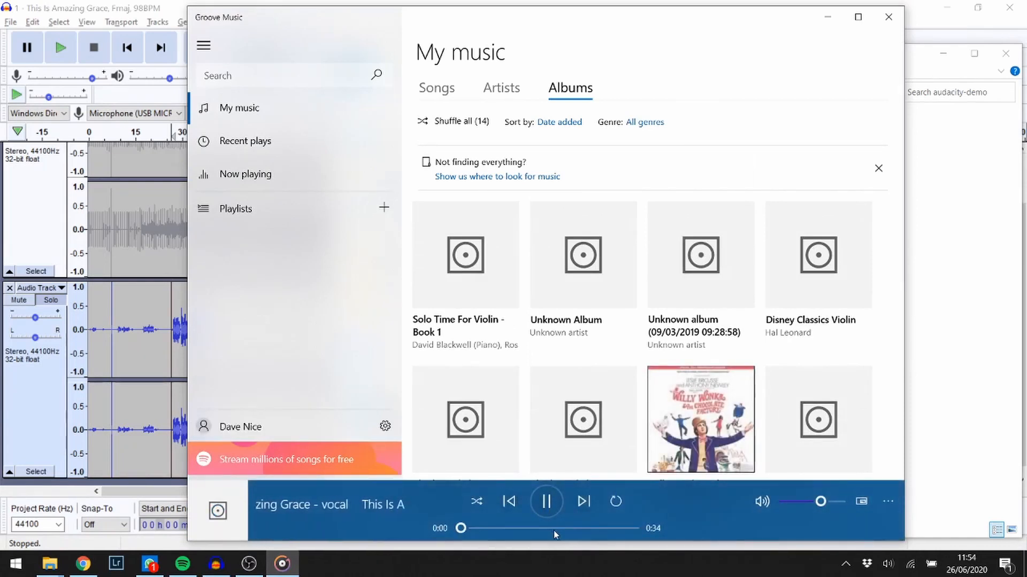
Skip forward through the exported vocal to listen near its end, and close the music player
left_click(556, 528)
left_click(596, 528)
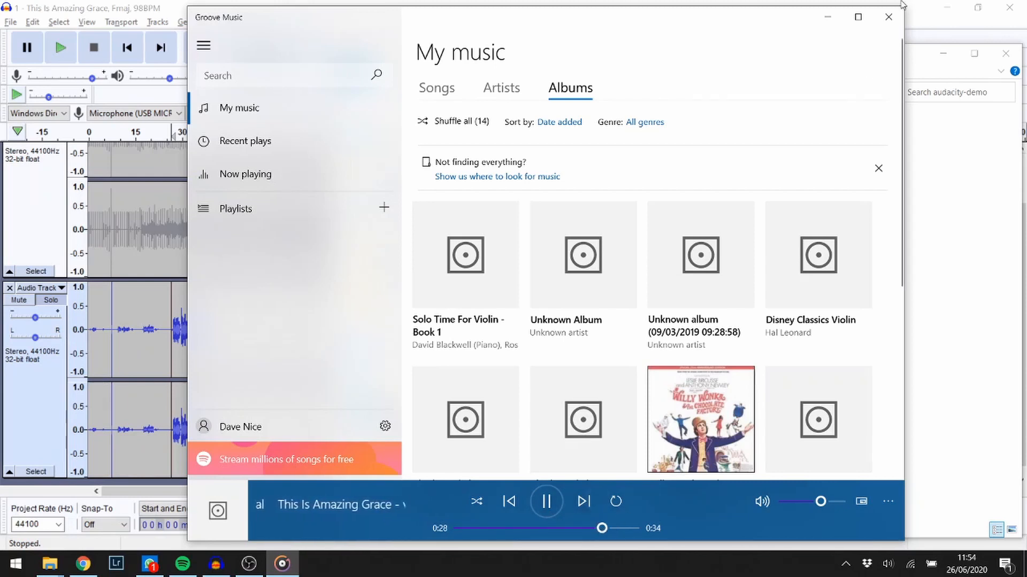
left_click(888, 17)
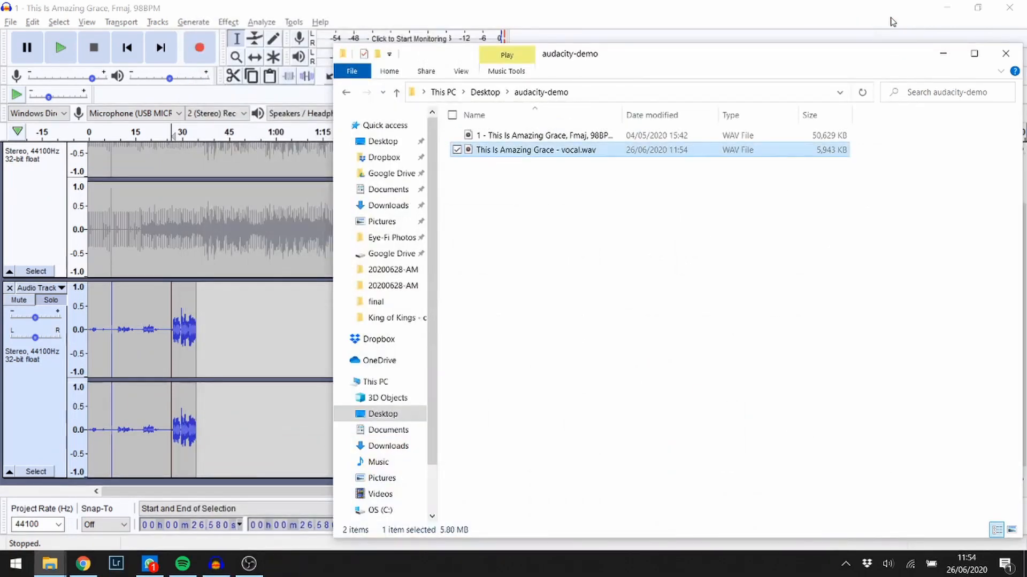
Switch back to Audacity and turn off solo on the recorded vocal track
left_click(641, 11)
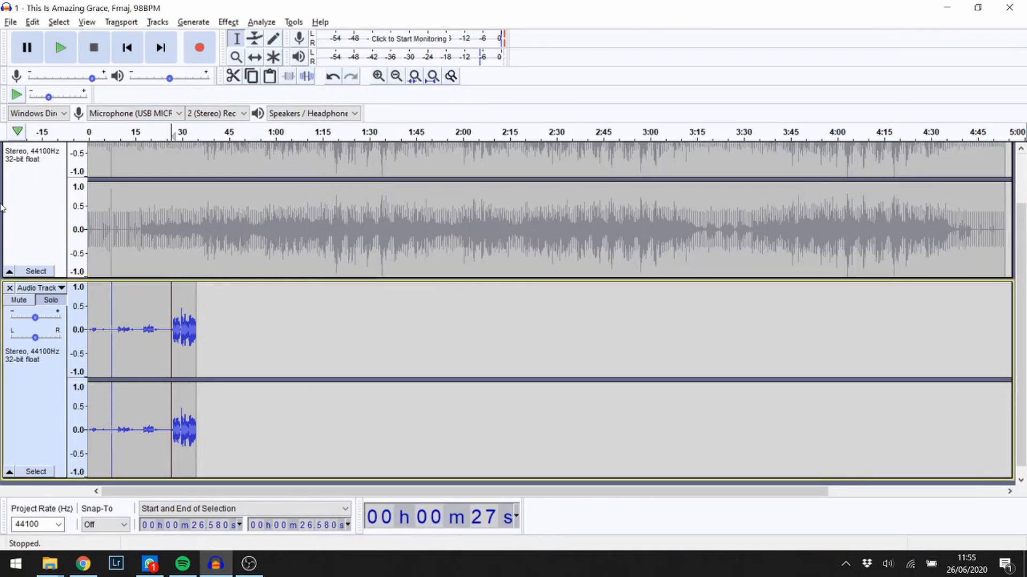
scroll(10, 225, "up", 3)
left_click(68, 257)
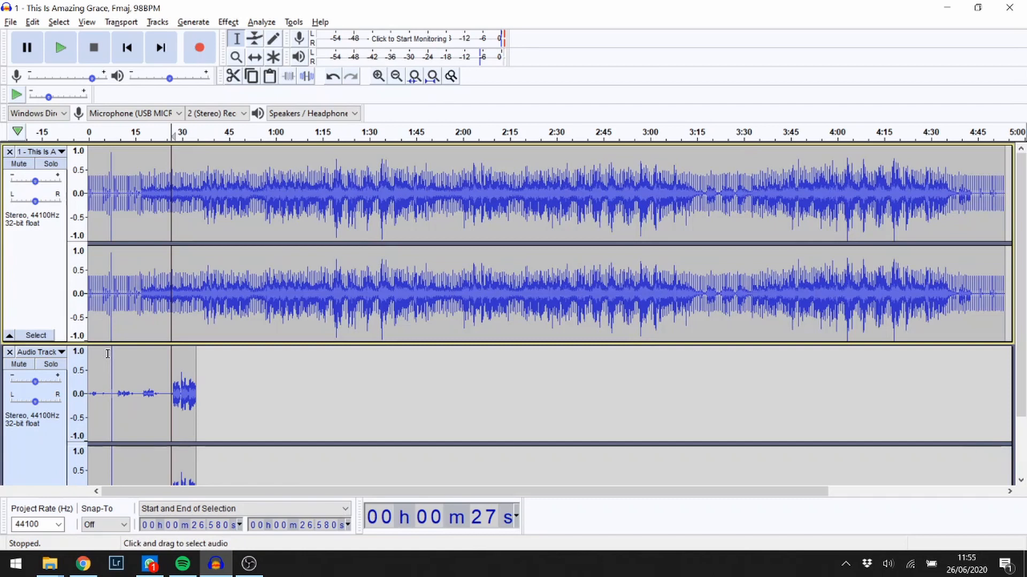
Delete the vocal track's audio from 7.331 s to 7.505 s so its sync clap lines up with the backing track's spike
left_click_drag(106, 353, 120, 354)
scroll(119, 354, "down", 2)
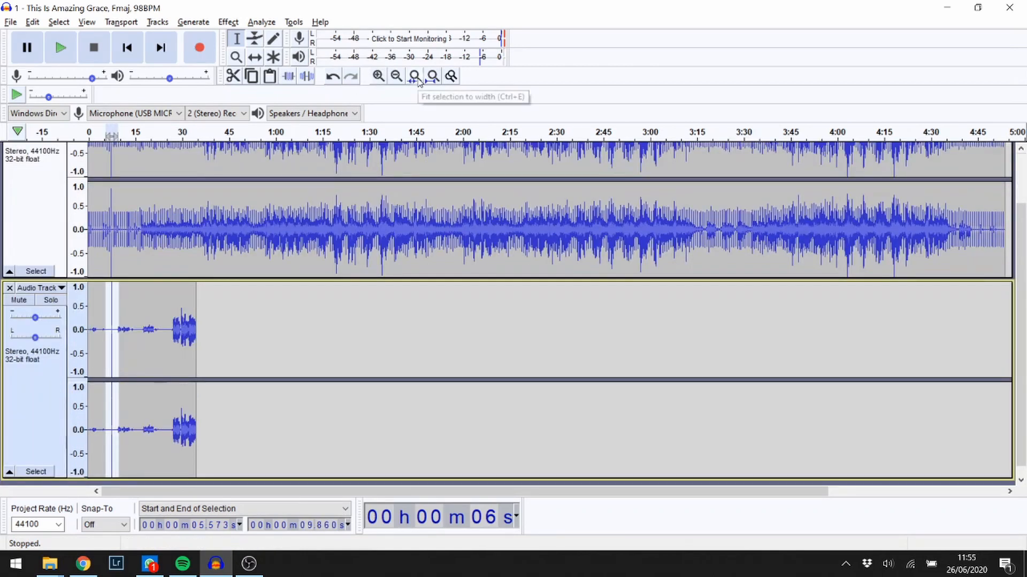
left_click(415, 77)
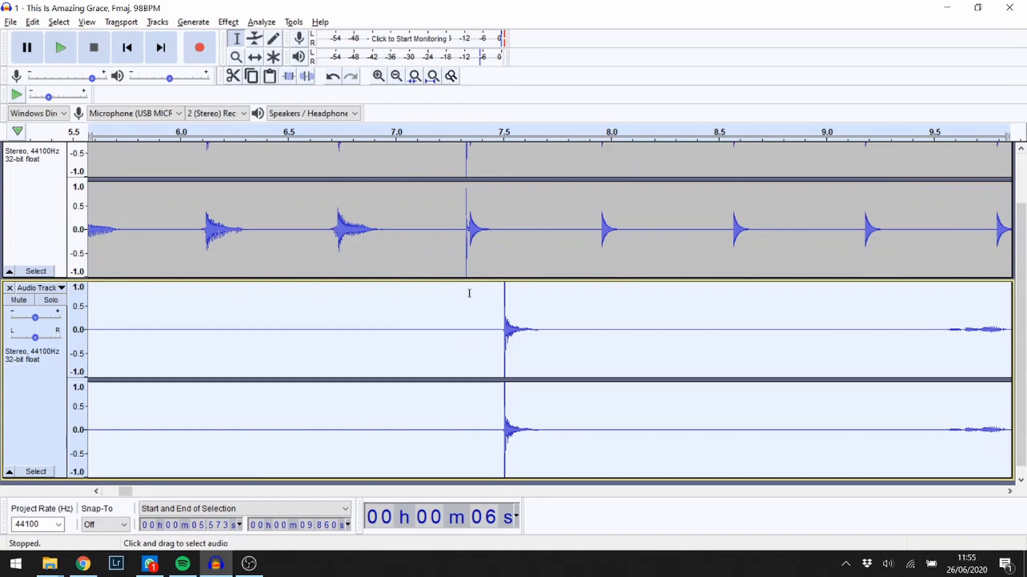
left_click_drag(467, 293, 505, 301)
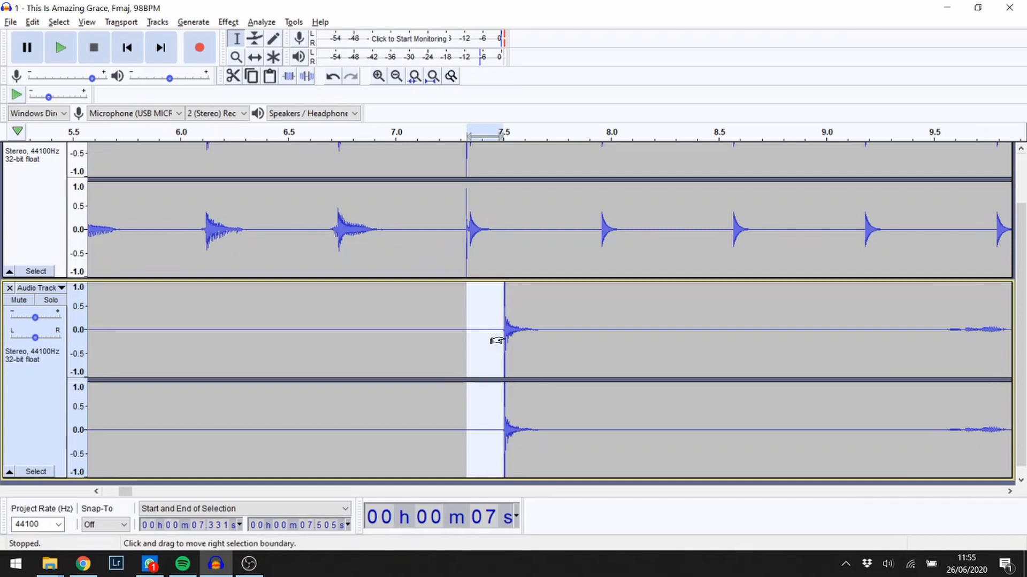
key("Delete")
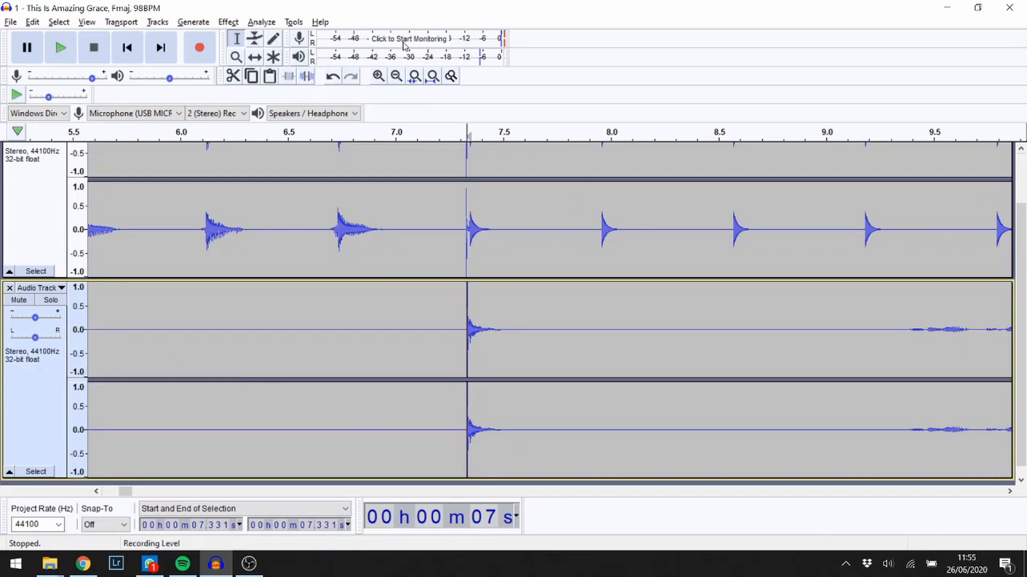
left_click(177, 114)
left_click(432, 119)
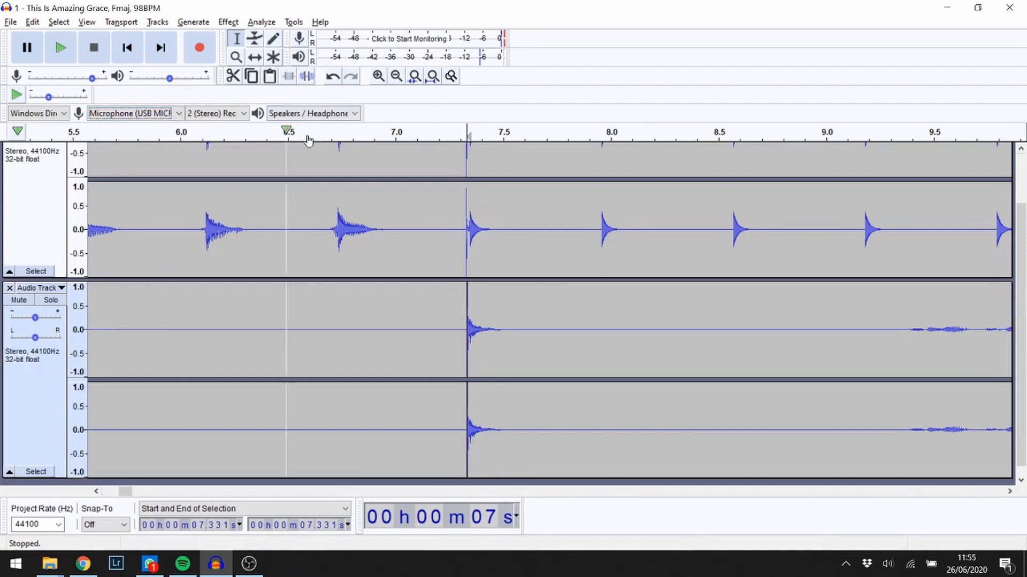